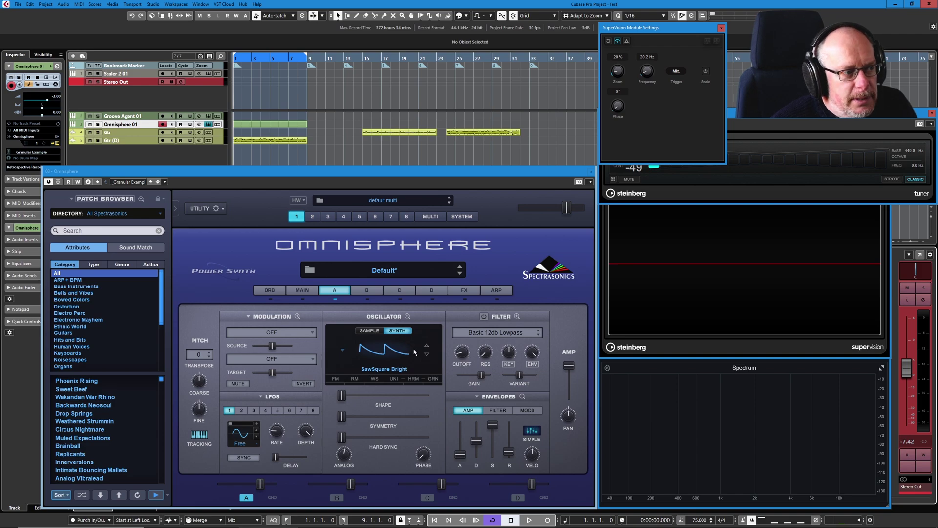
# Step: Open layer A's oscillator in Oscillator Zoom on the HARM (Harmonia) page
pyautogui.click(413, 379)
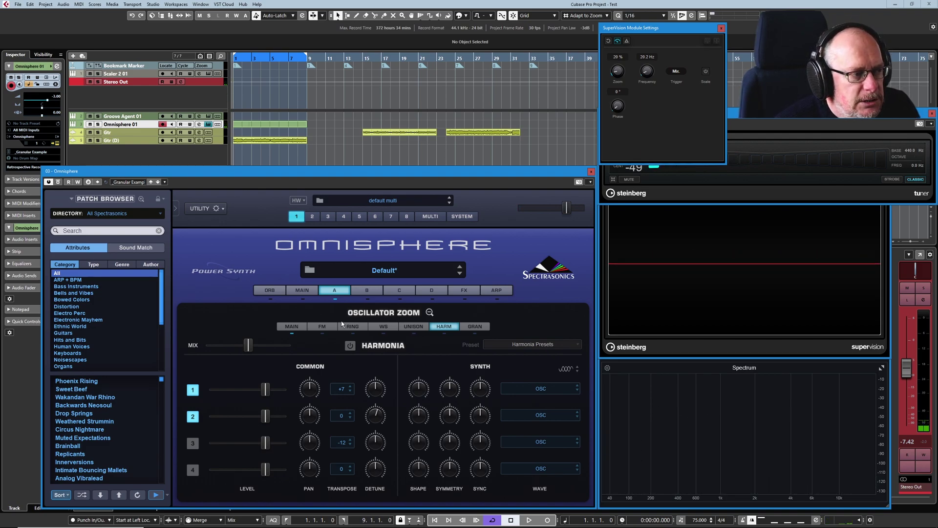
# Step: Switch Harmonia on, with voices 1 and 2 active at transpose +7 and 0
pyautogui.click(350, 346)
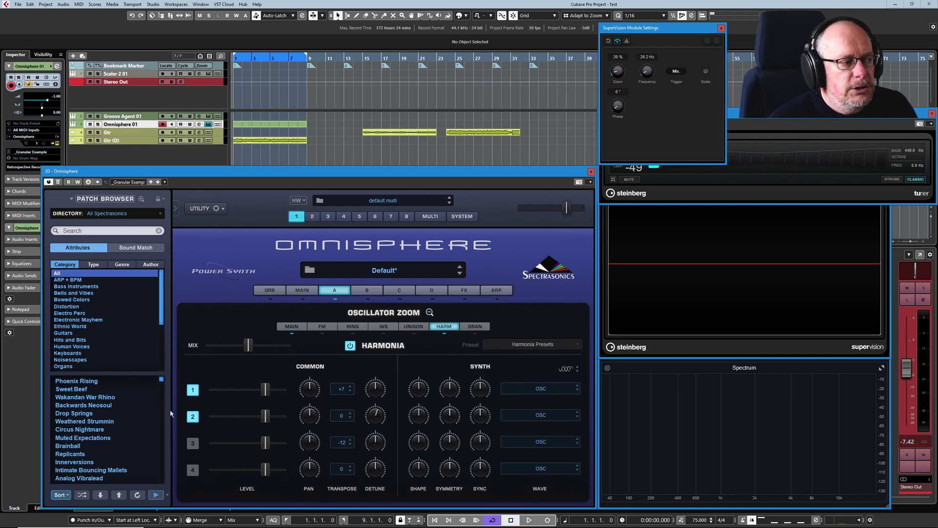
pyautogui.click(193, 418)
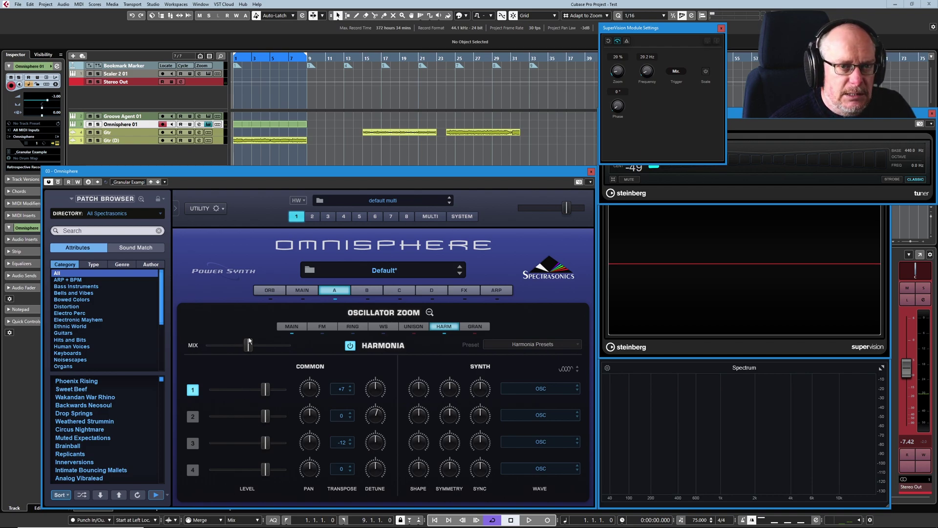
pyautogui.moveTo(248, 345); pyautogui.dragTo(287, 344)
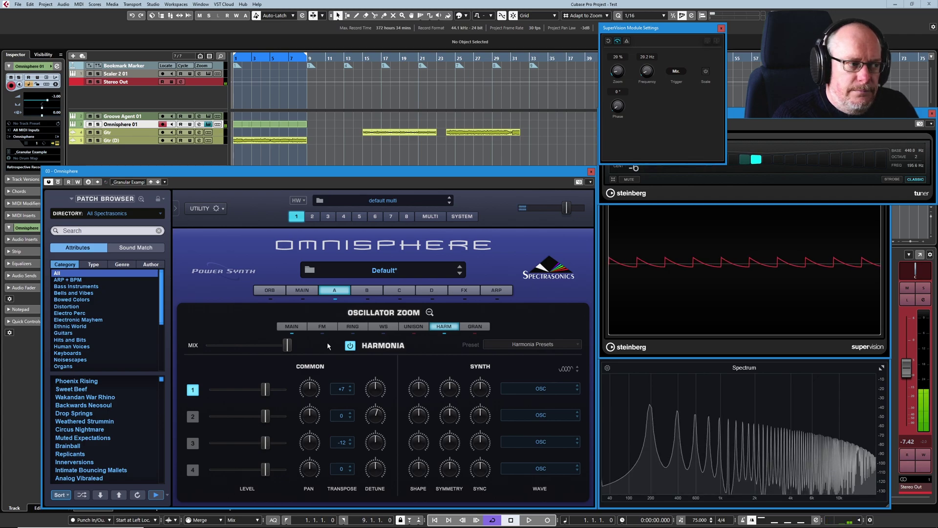
pyautogui.moveTo(287, 345); pyautogui.dragTo(210, 345)
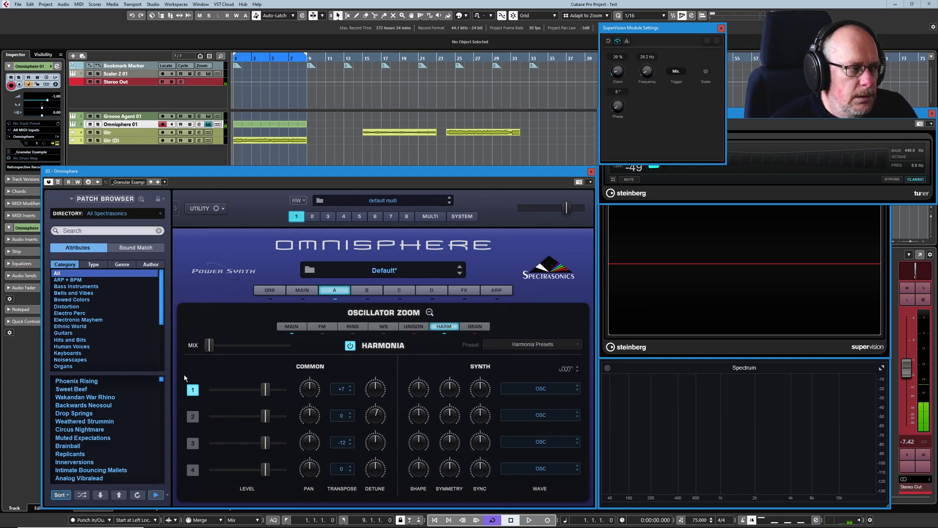
pyautogui.keyDown('ctrl'); pyautogui.click(210, 345); pyautogui.keyUp('ctrl')
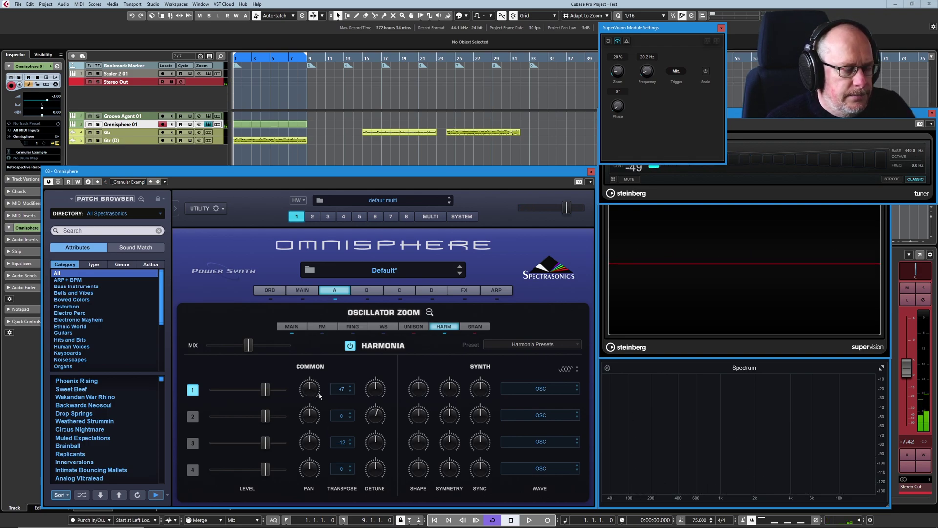
pyautogui.click(346, 392)
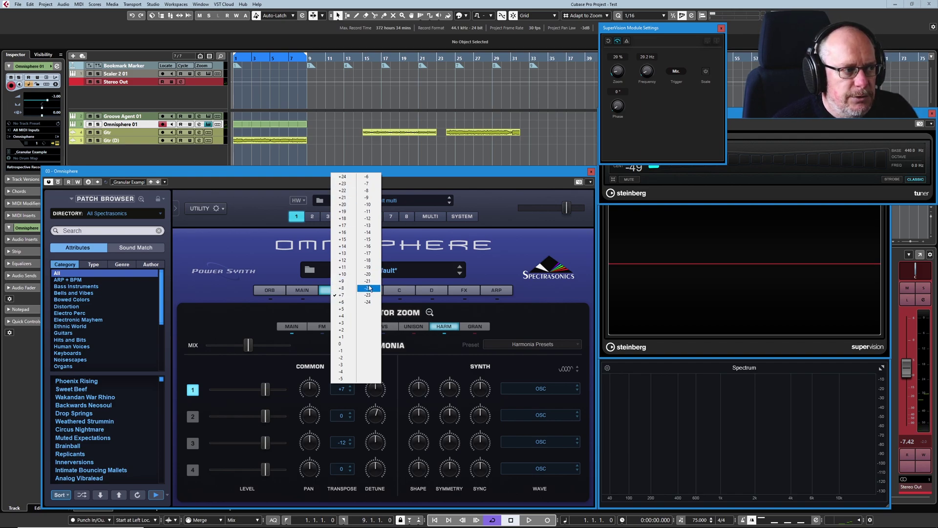
pyautogui.click(350, 404)
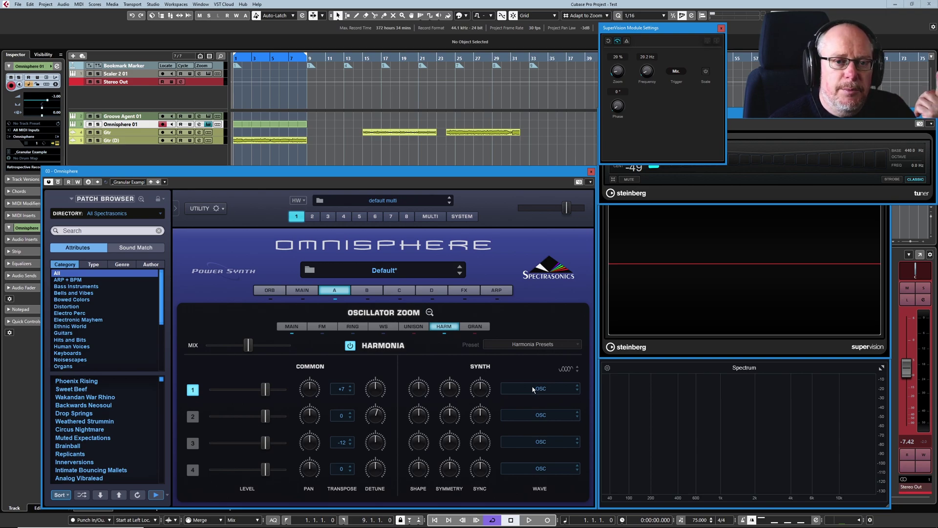
# Step: Reopen the Harmonia page, give voice 1 the Modern Times wave and shape 0.965
pyautogui.click(430, 313)
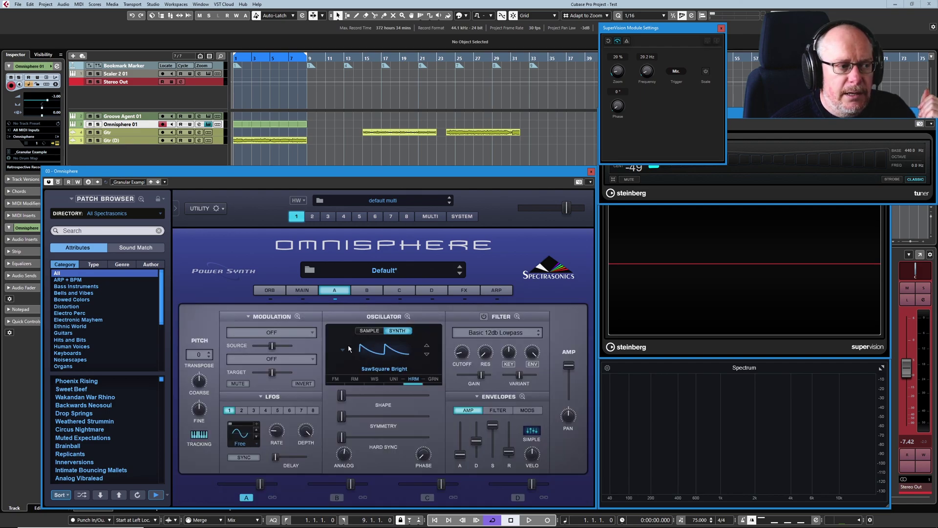
pyautogui.click(419, 381)
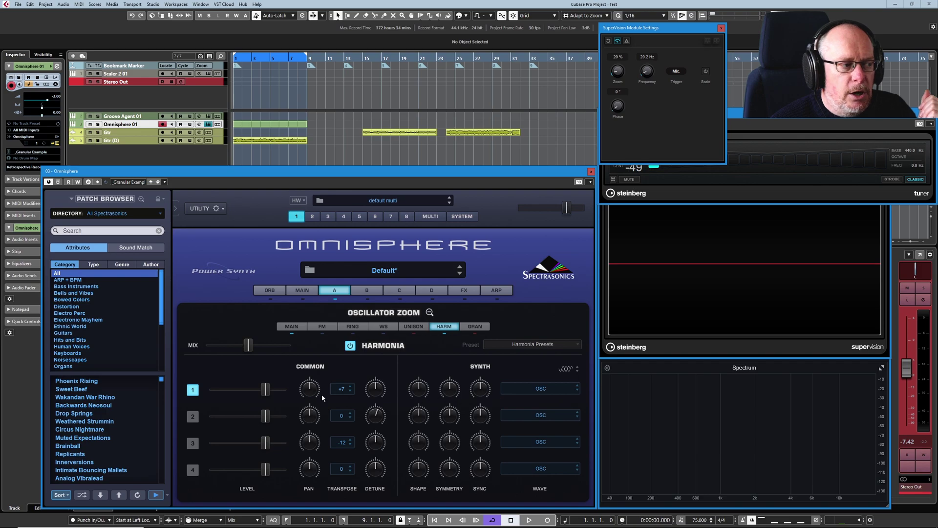
pyautogui.click(542, 389)
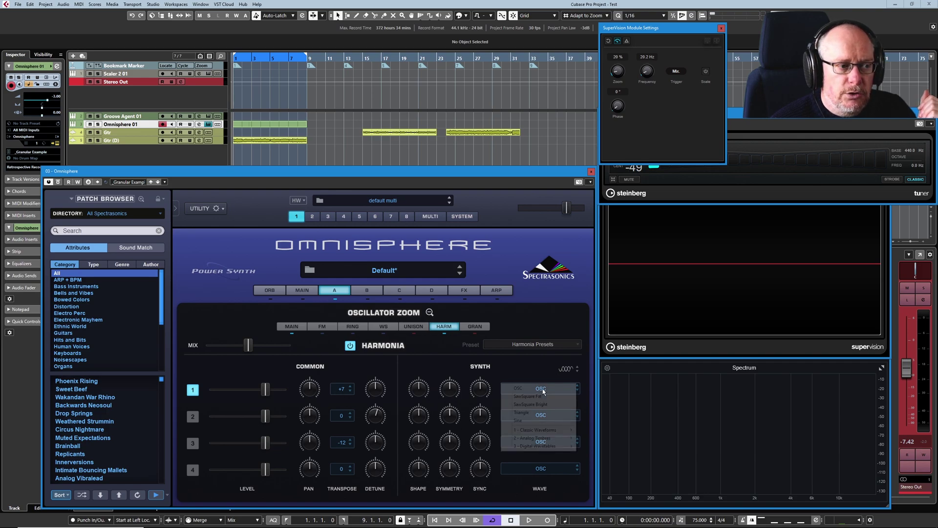
pyautogui.moveTo(555, 440)
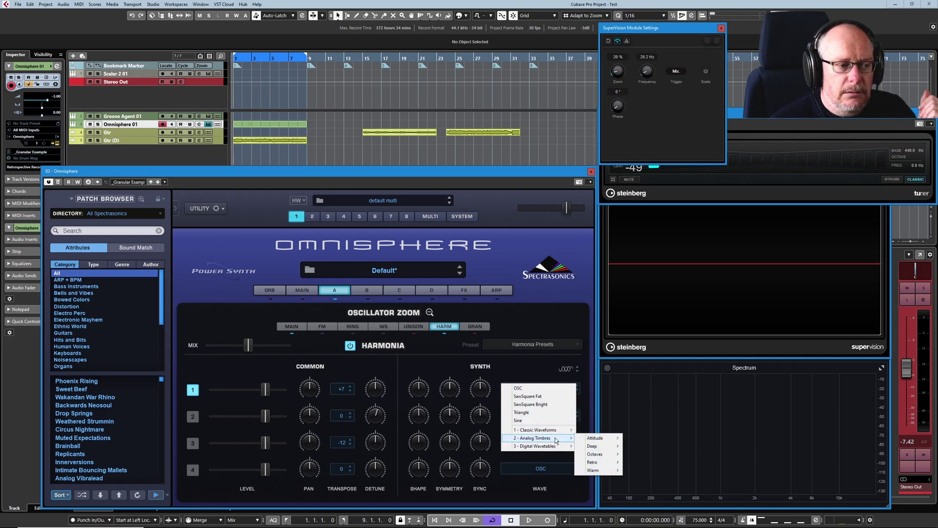
pyautogui.moveTo(608, 454)
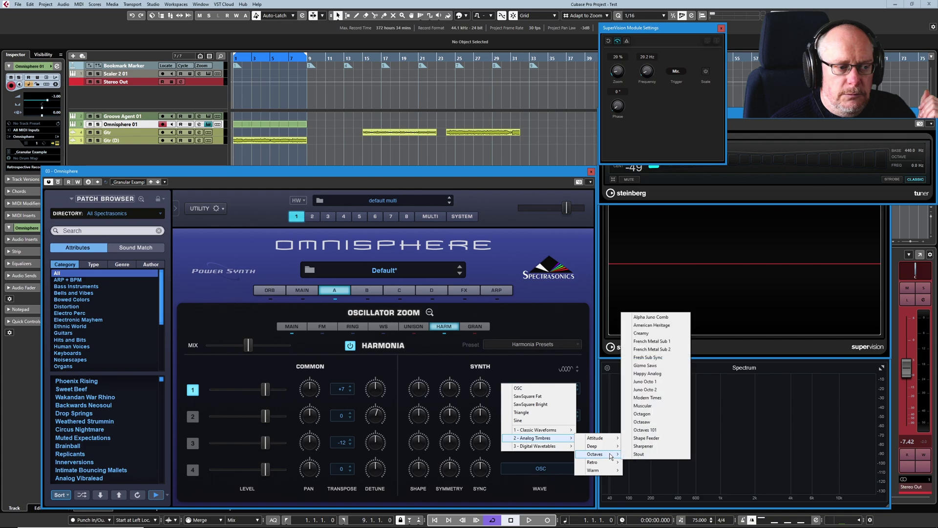
pyautogui.click(651, 398)
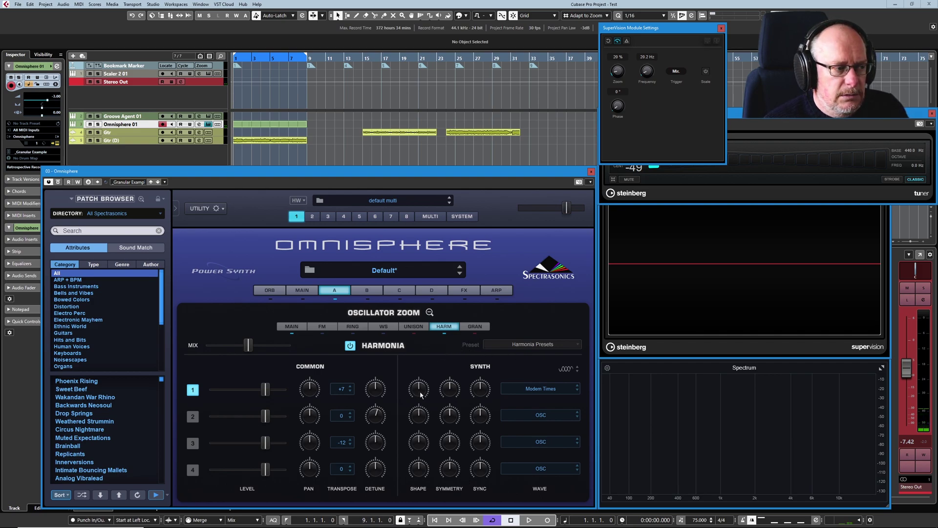
pyautogui.moveTo(420, 394); pyautogui.dragTo(476, 382)
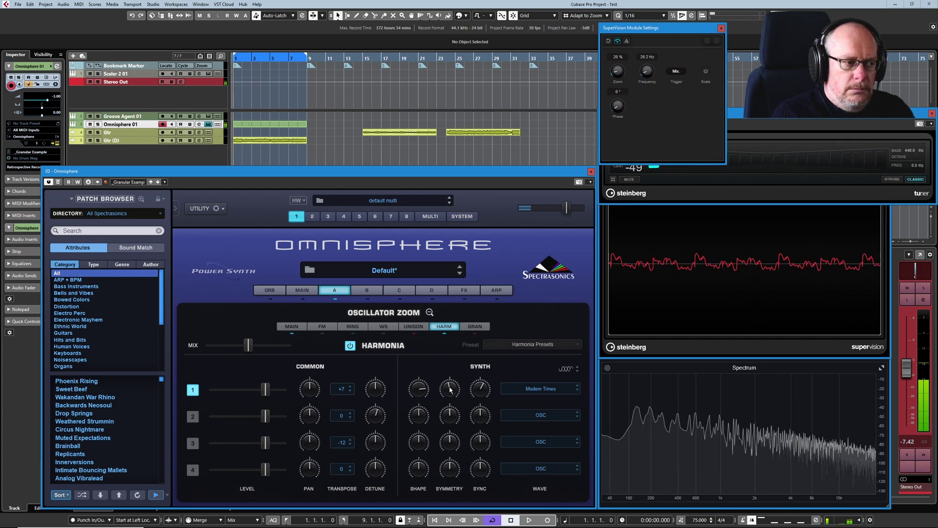
# Step: Re-enable voice 2 with the Screech wavetable, adjust its shape and set sync to 0.410
pyautogui.click(194, 417)
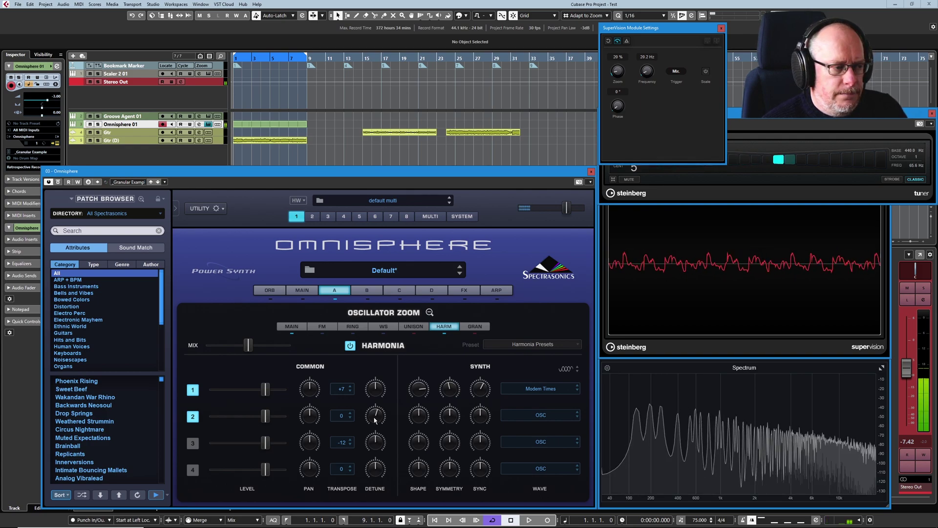
pyautogui.click(539, 415)
pyautogui.moveTo(546, 473)
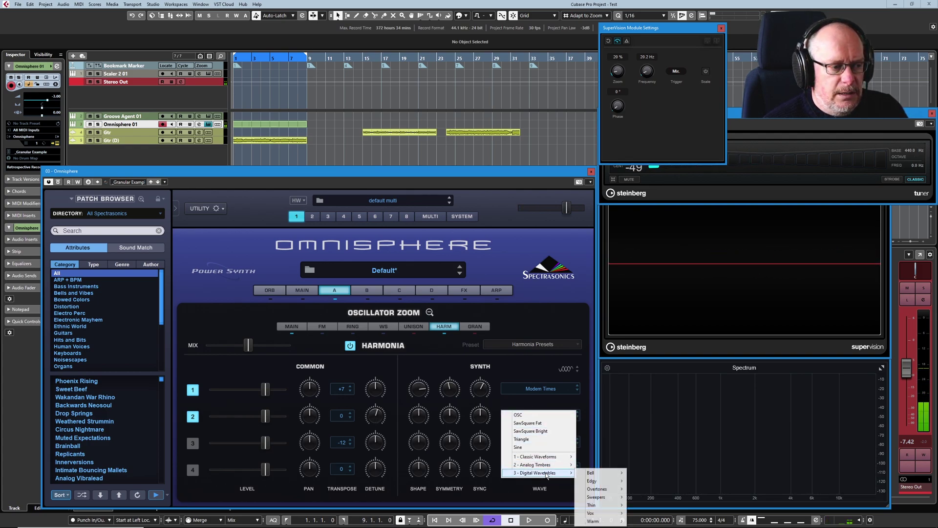
pyautogui.moveTo(598, 497)
pyautogui.click(654, 448)
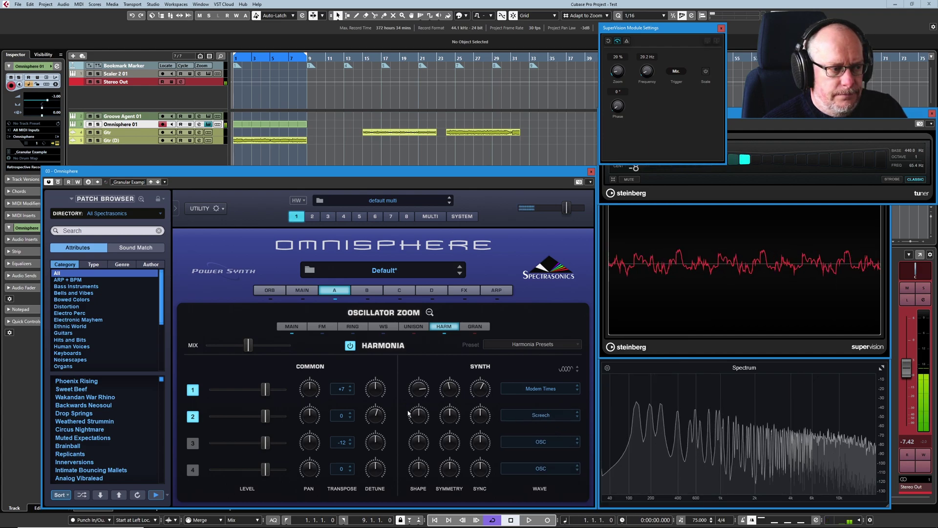
pyautogui.moveTo(408, 413); pyautogui.dragTo(411, 421)
pyautogui.moveTo(480, 416); pyautogui.dragTo(480, 428)
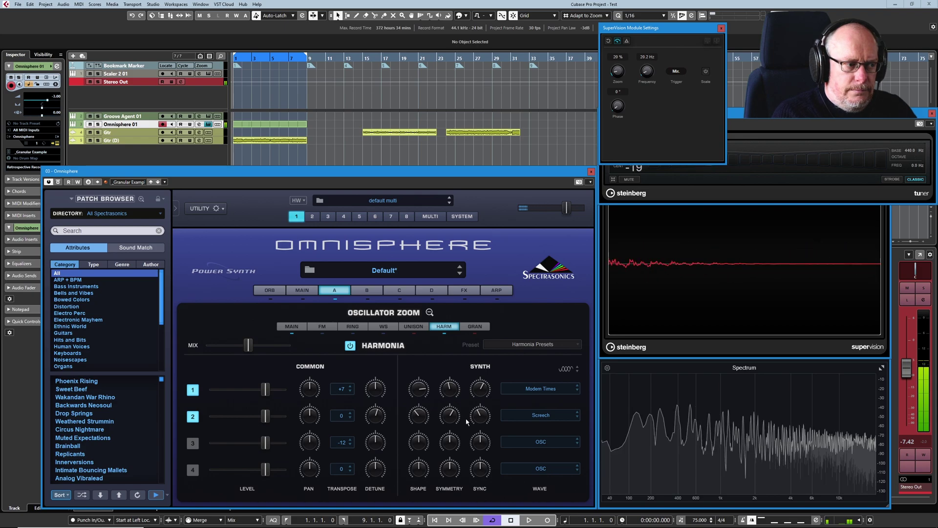
# Step: Enable Harmonia voice 4, pan it left and change the pan of voices 2 and 3
pyautogui.click(192, 470)
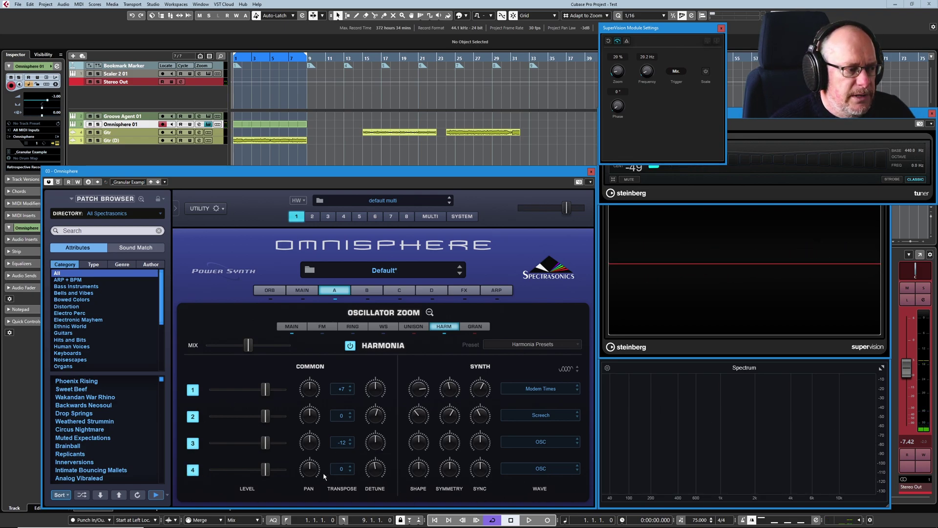
pyautogui.moveTo(309, 469); pyautogui.dragTo(314, 485)
pyautogui.moveTo(311, 431); pyautogui.dragTo(311, 373)
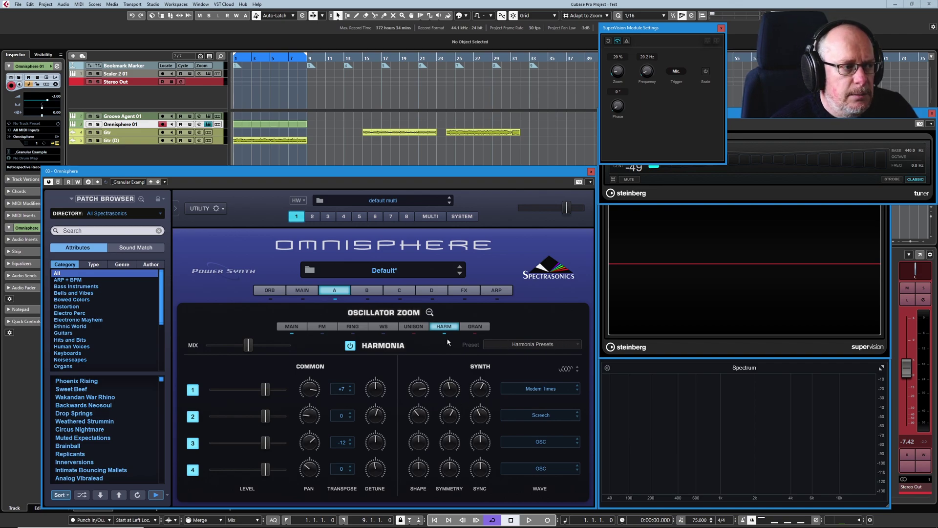
# Step: Try the oscillator in sample mode with Harmonia, then return it to synth mode (SawSquare Bright)
pyautogui.click(429, 313)
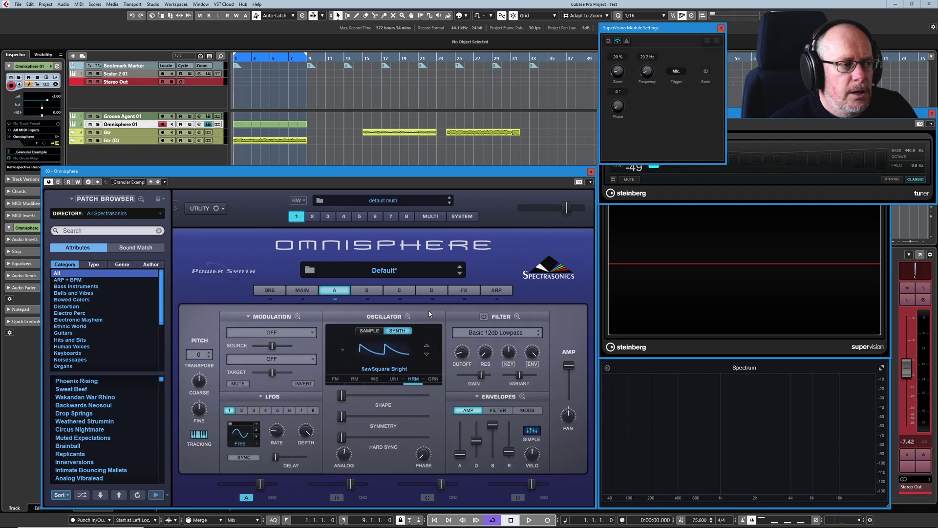
pyautogui.click(369, 331)
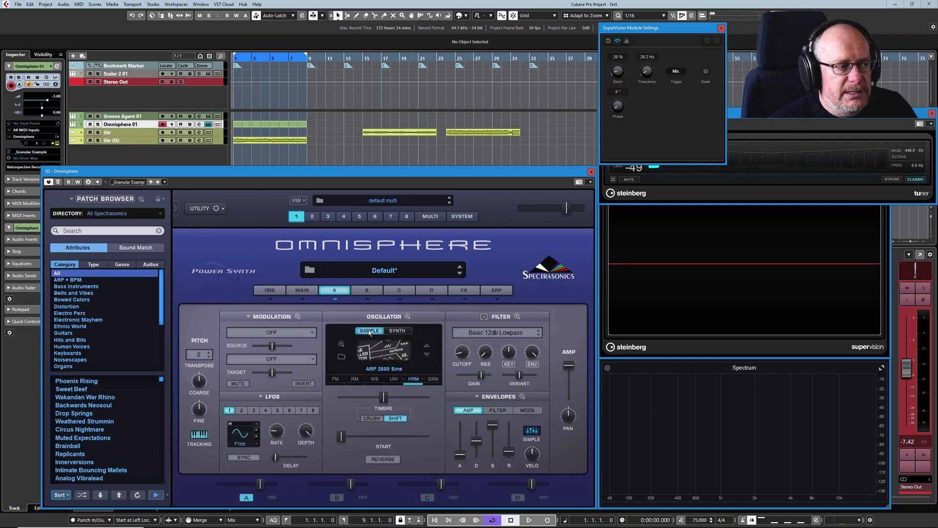
pyautogui.click(413, 379)
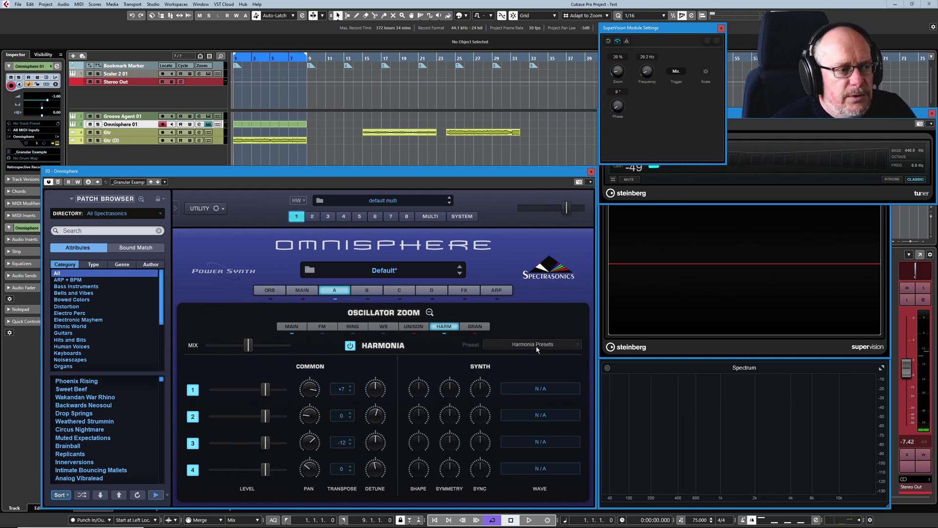
pyautogui.click(430, 311)
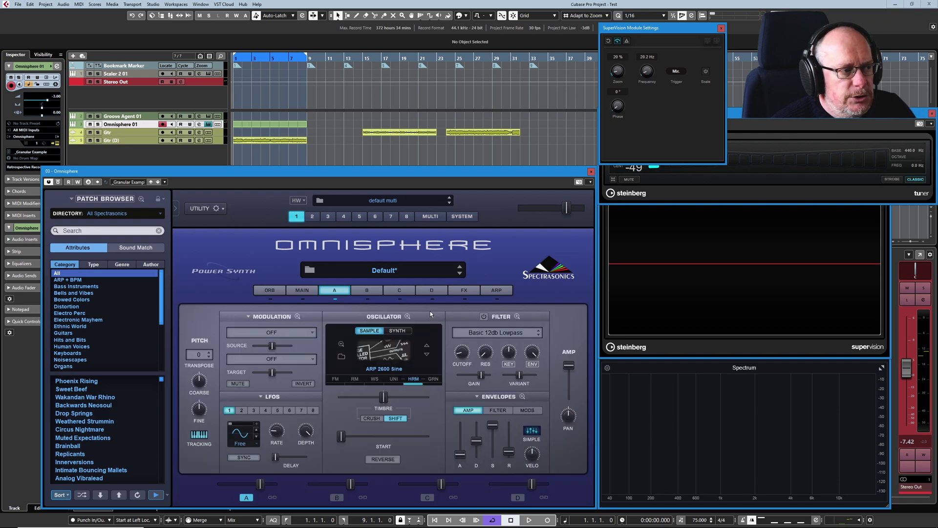
pyautogui.click(402, 331)
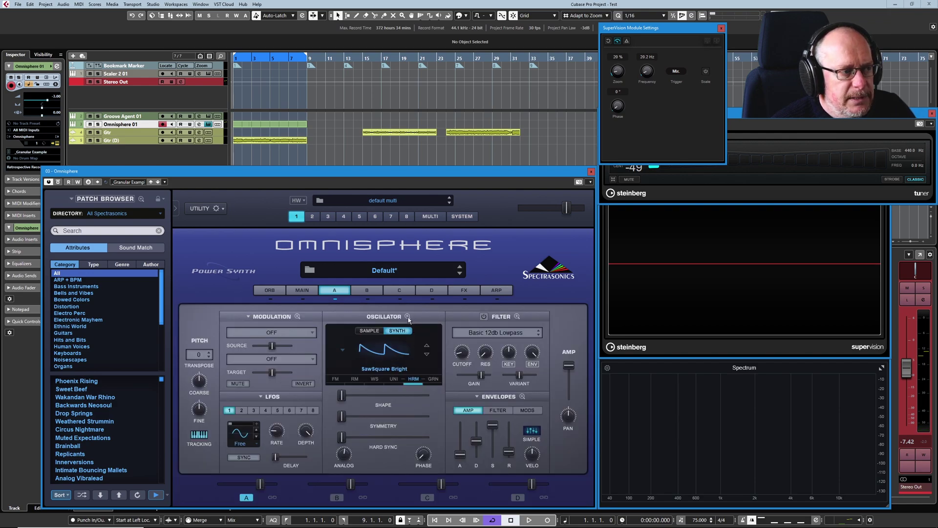
# Step: Reopen Harmonia and load the Chordal preset 00. Major Chord (+4, +7, +12, +16)
pyautogui.click(413, 379)
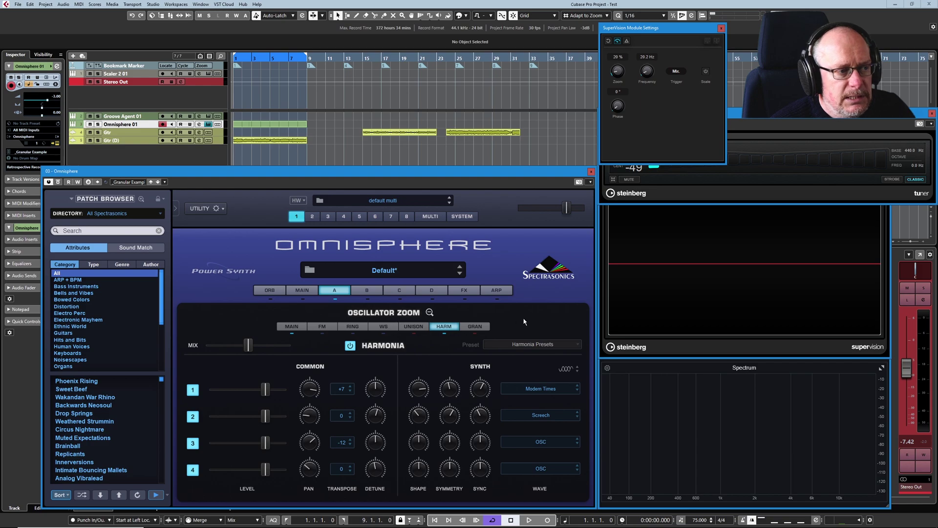
pyautogui.click(541, 344)
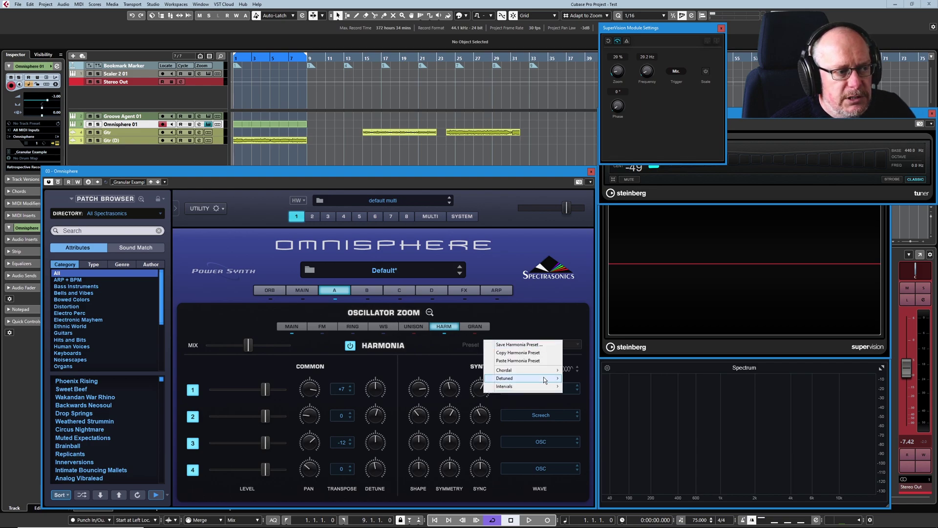
pyautogui.moveTo(540, 369)
pyautogui.click(598, 371)
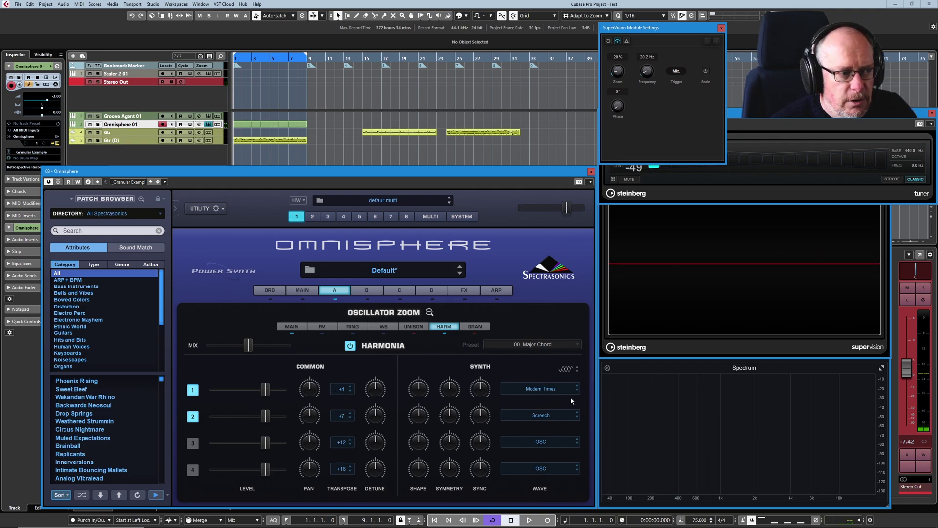
# Step: Set voice 1's wave to Major Tom from Digital Wavetables > Overtones
pyautogui.click(547, 387)
pyautogui.moveTo(566, 447)
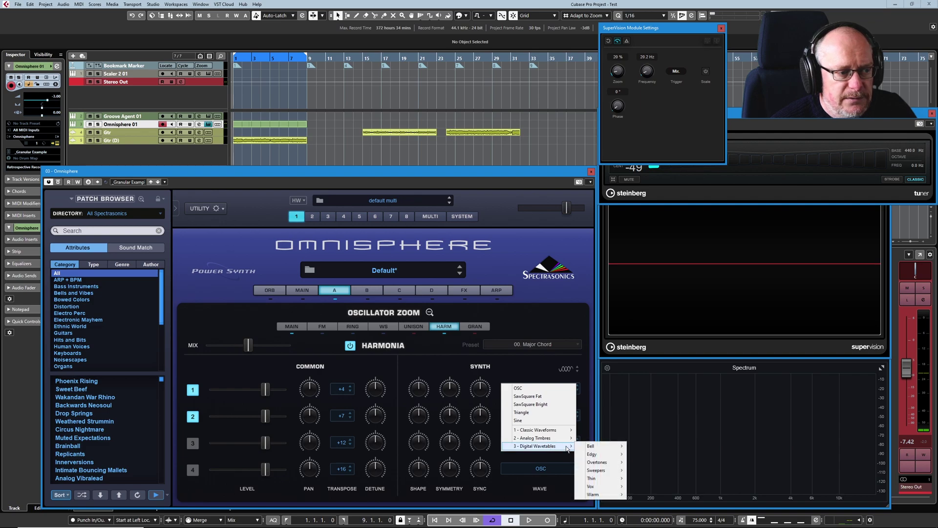
pyautogui.moveTo(601, 461)
pyautogui.click(654, 351)
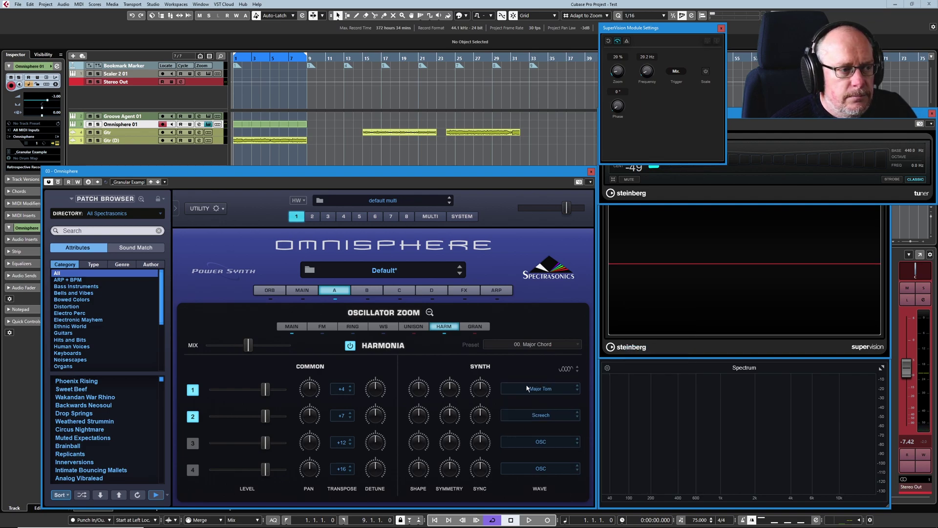
# Step: Try the Detuned Harmonia presets, loading In Your Face
pyautogui.click(530, 345)
pyautogui.moveTo(553, 376)
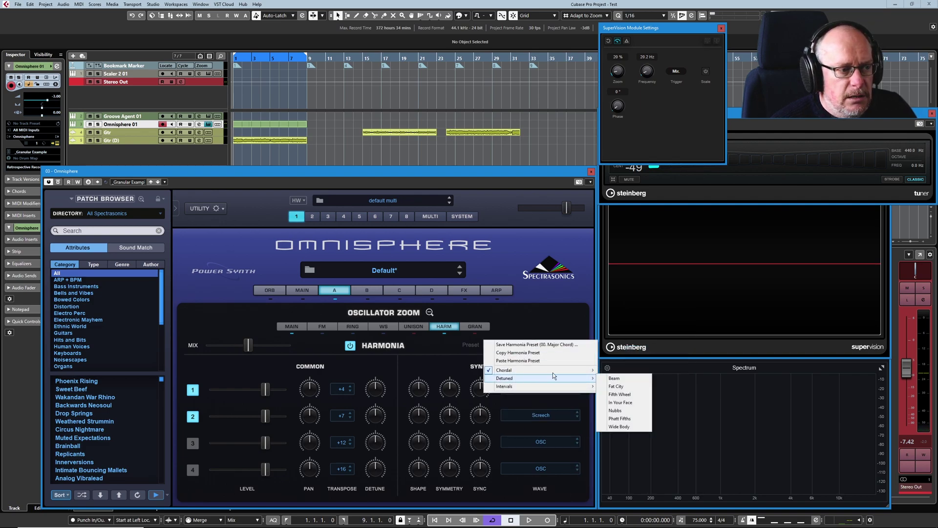
pyautogui.click(620, 402)
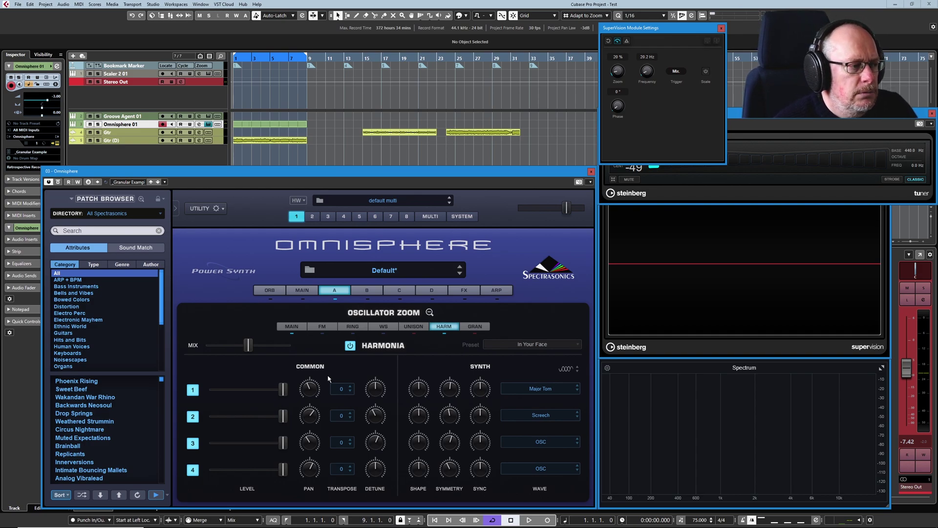
pyautogui.click(537, 345)
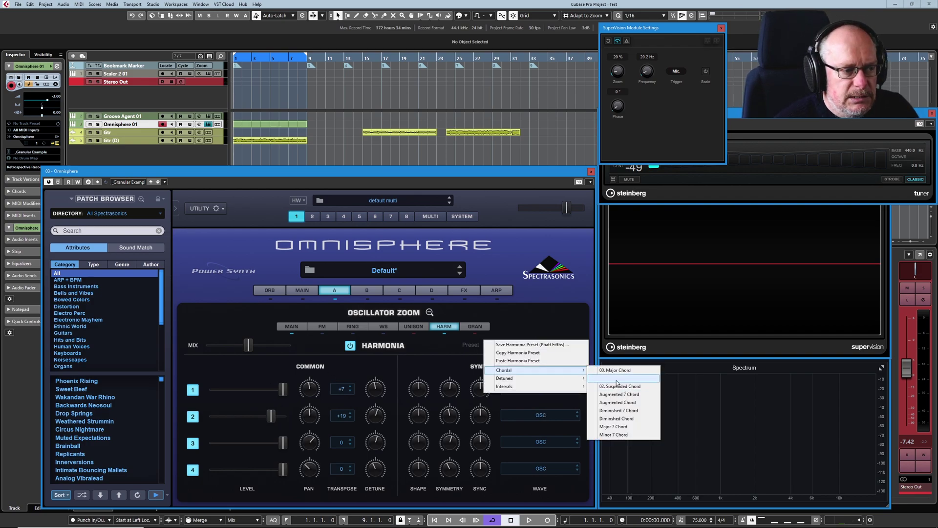
# Step: Load the Detuned Wide Body preset and lower Stereo Out to about -10.4 dB
pyautogui.moveTo(559, 377)
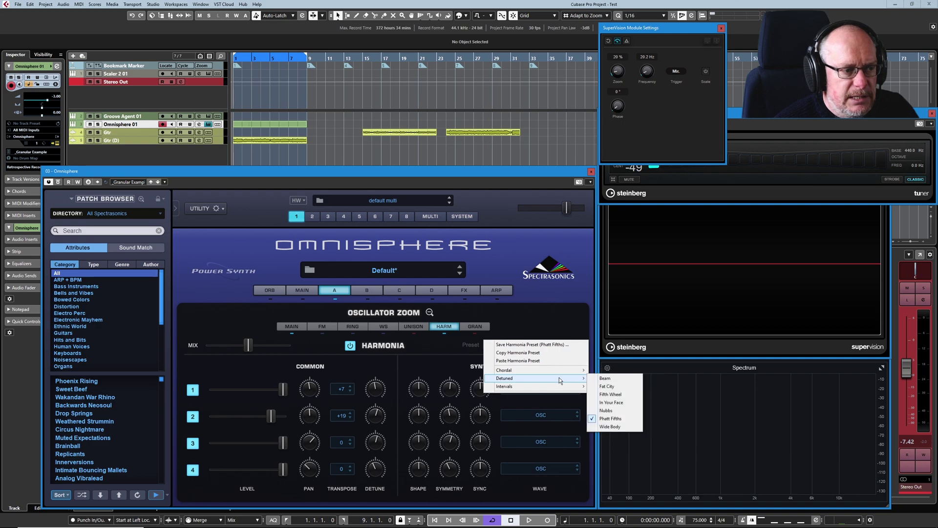
pyautogui.click(610, 426)
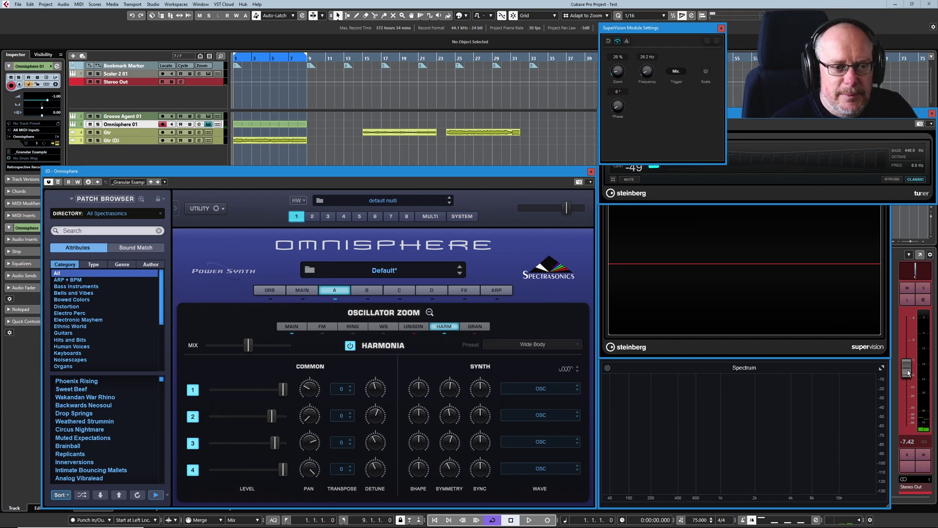
pyautogui.moveTo(907, 373); pyautogui.dragTo(905, 382)
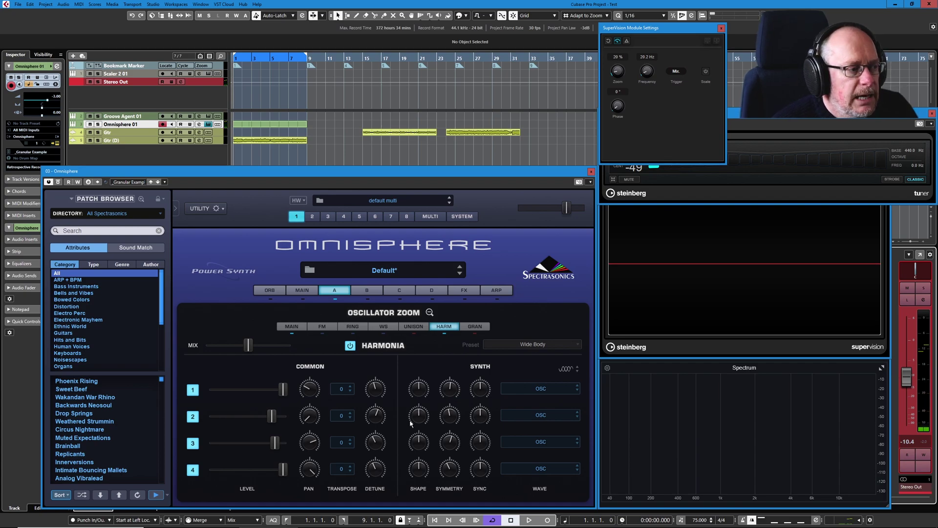
# Step: Set voice 1's wave to Minimoog TriSaw from Classic Waveforms > Sawtooth
pyautogui.click(537, 388)
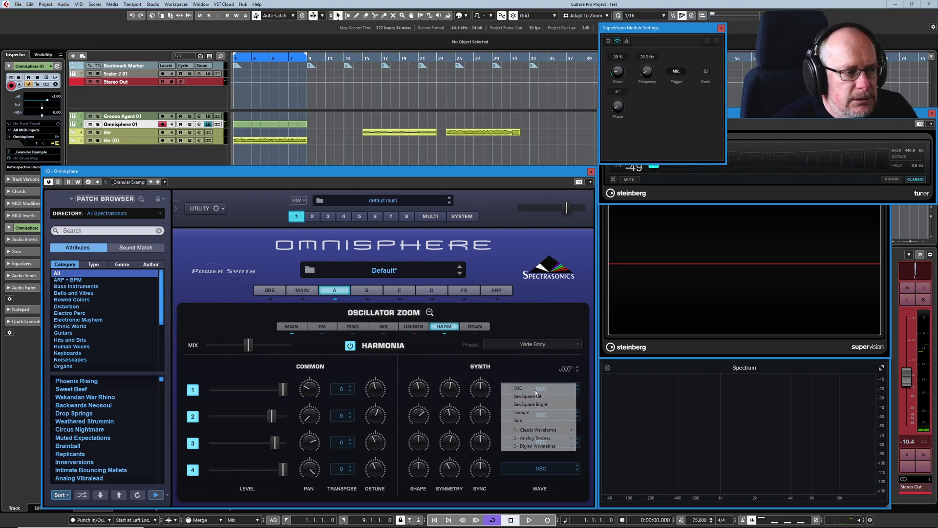
pyautogui.moveTo(548, 433)
pyautogui.moveTo(608, 441)
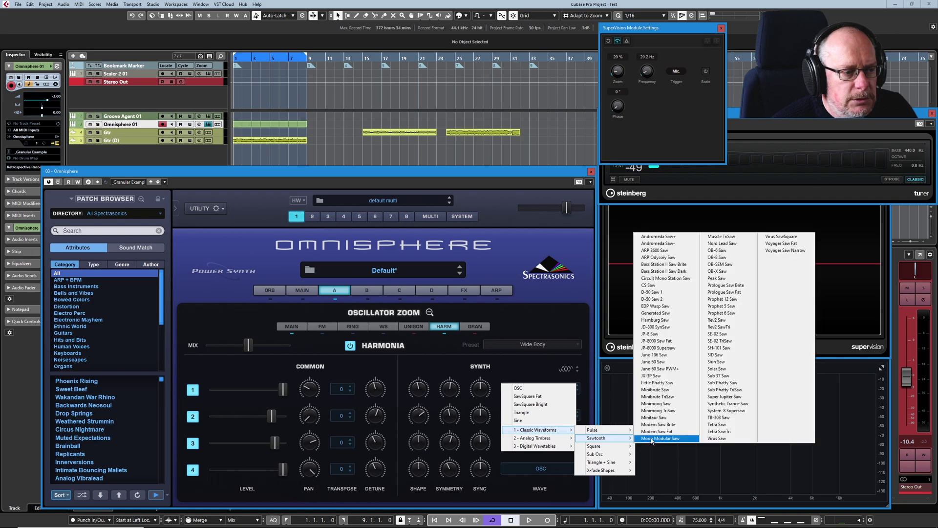
pyautogui.click(680, 411)
# Step: Save the current Harmonia settings as a user preset named 'Demo'
pyautogui.click(527, 345)
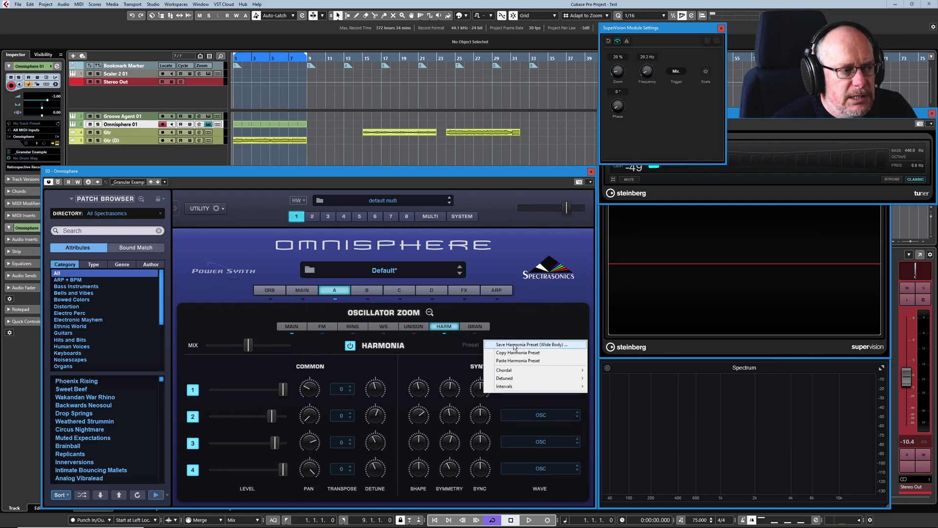
pyautogui.click(515, 345)
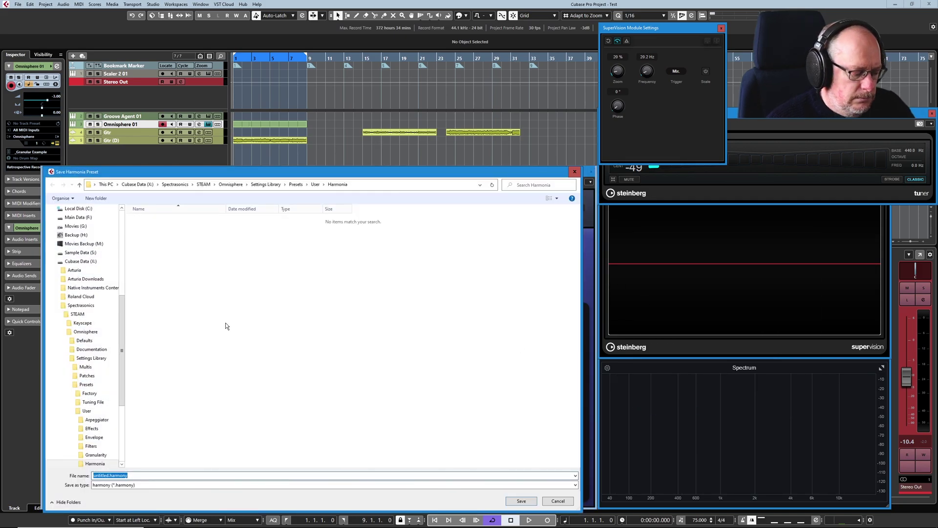
pyautogui.write('Demo')
pyautogui.press('Return')
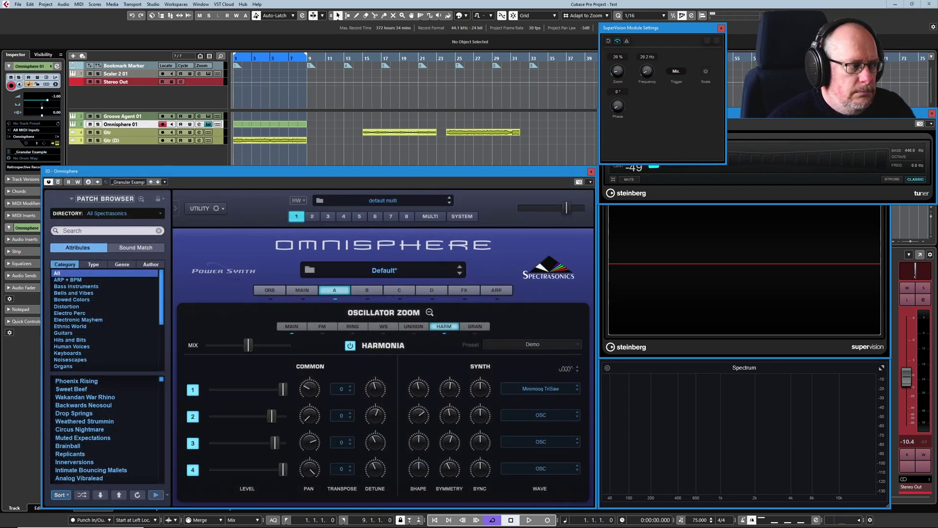
pyautogui.click(532, 344)
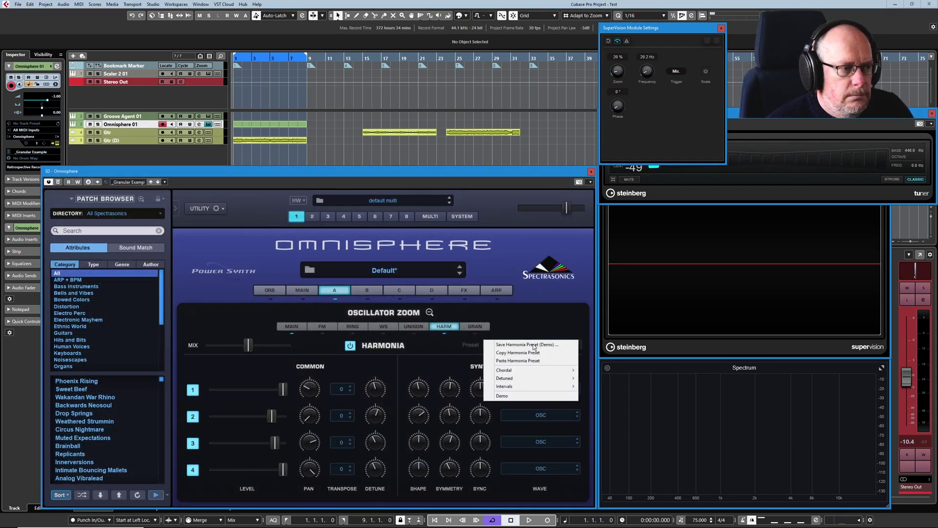
pyautogui.click(512, 397)
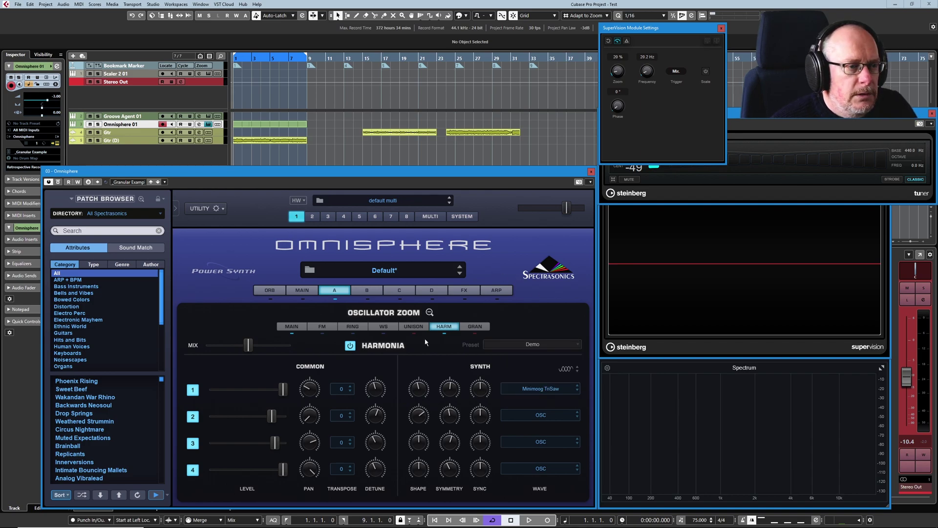